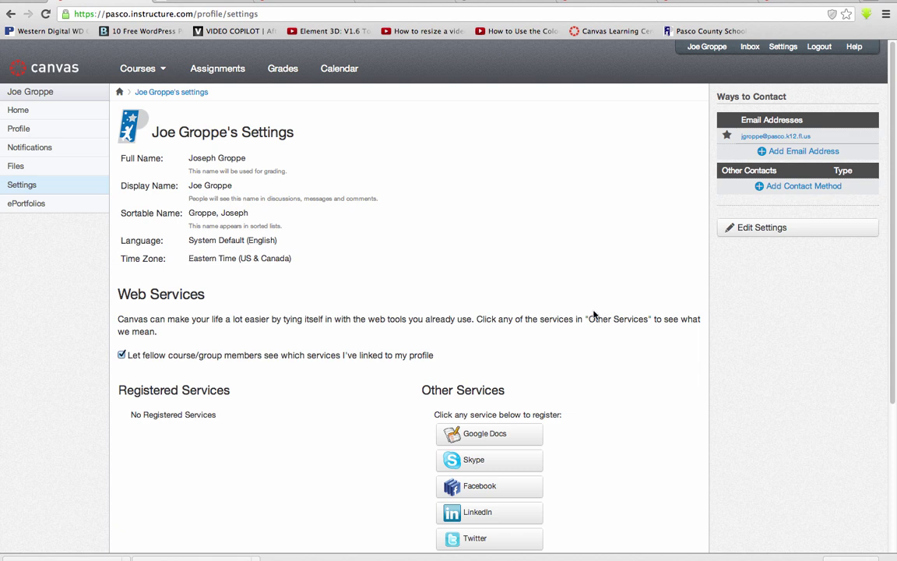
Open the 2013 practice course from the Courses menu.
mouse_move(148, 72)
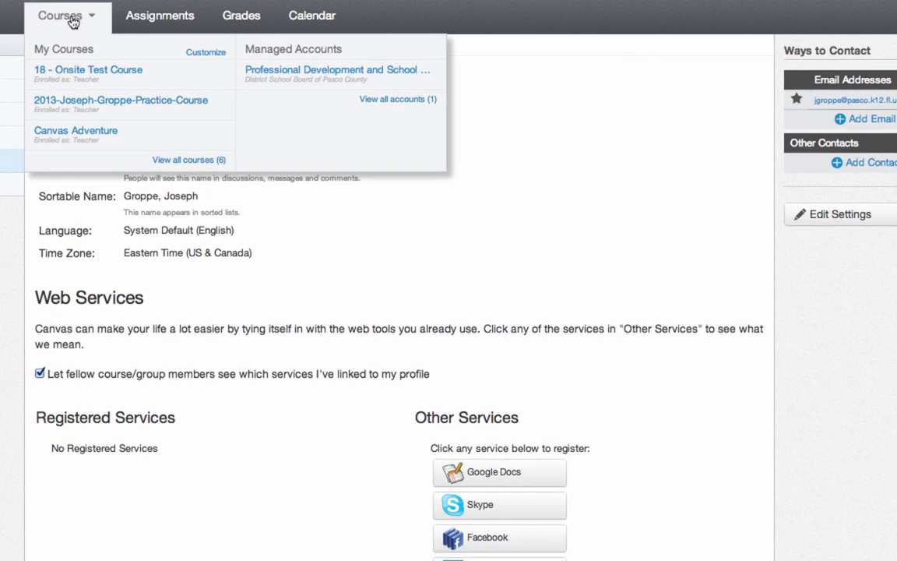
click(94, 109)
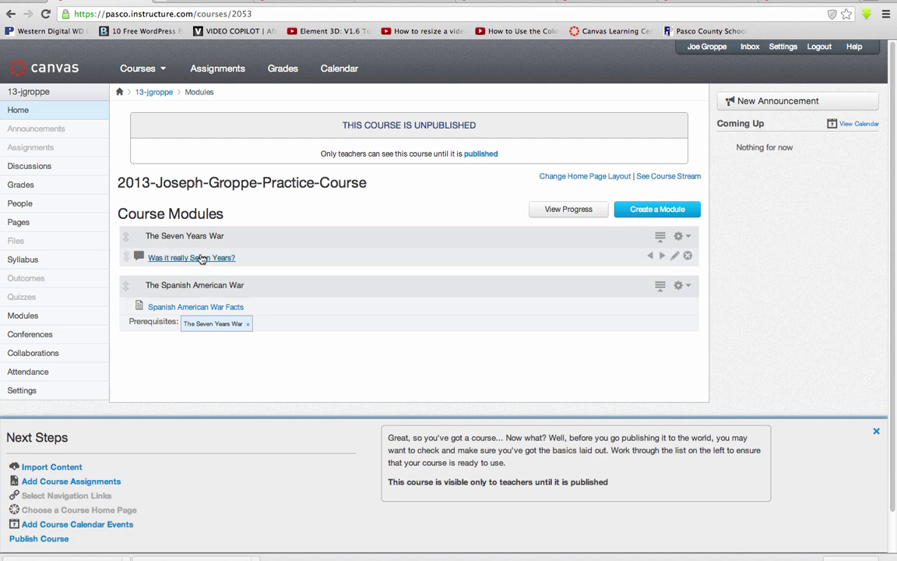
Open the 'Was it really Seven Years?' discussion, then view the full course sequence.
click(201, 260)
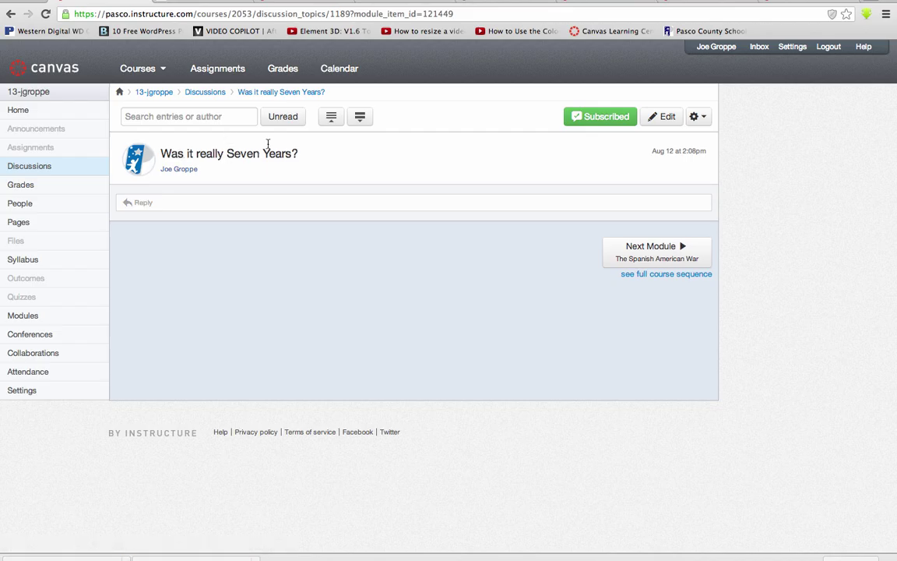
mouse_move(114, 69)
click(664, 279)
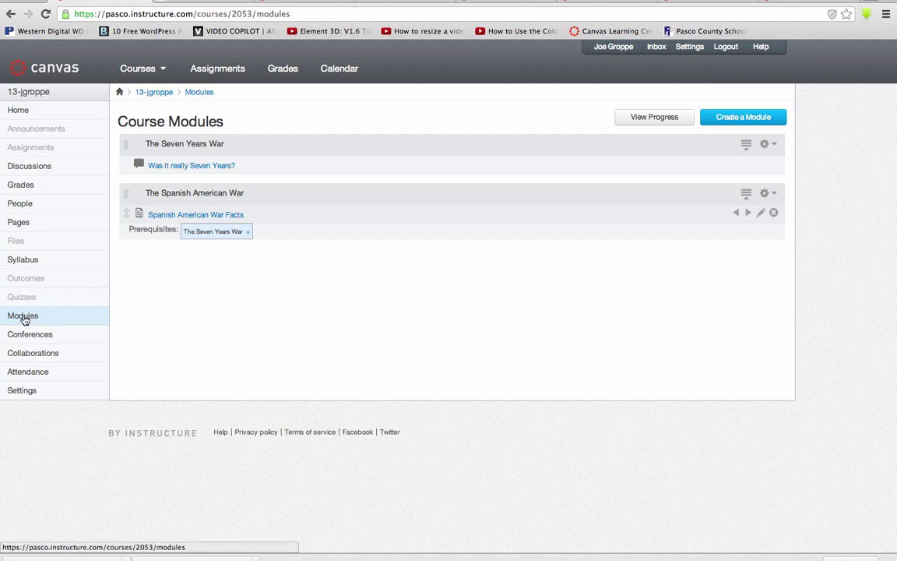
Start a new module named 'Alexander the Great' that requires sequential order.
click(754, 123)
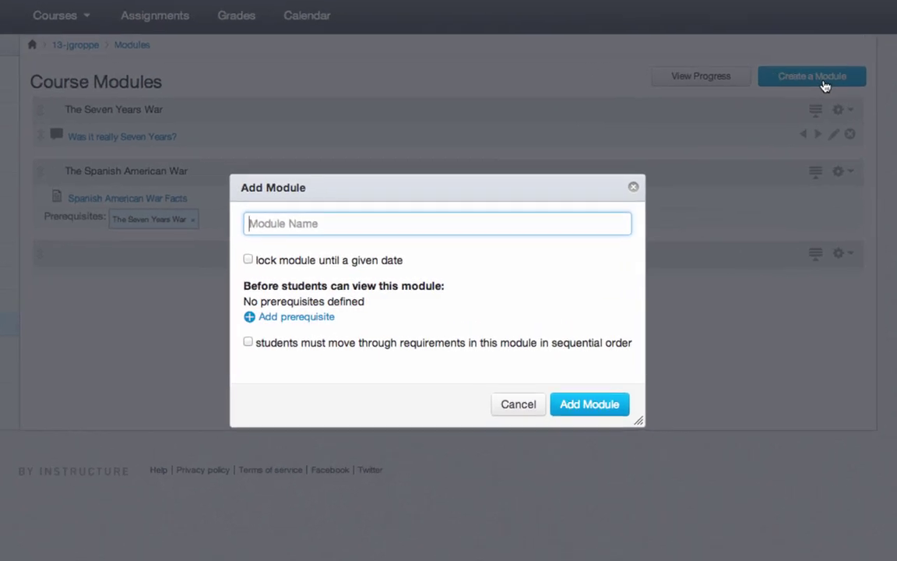
text(Alexand)
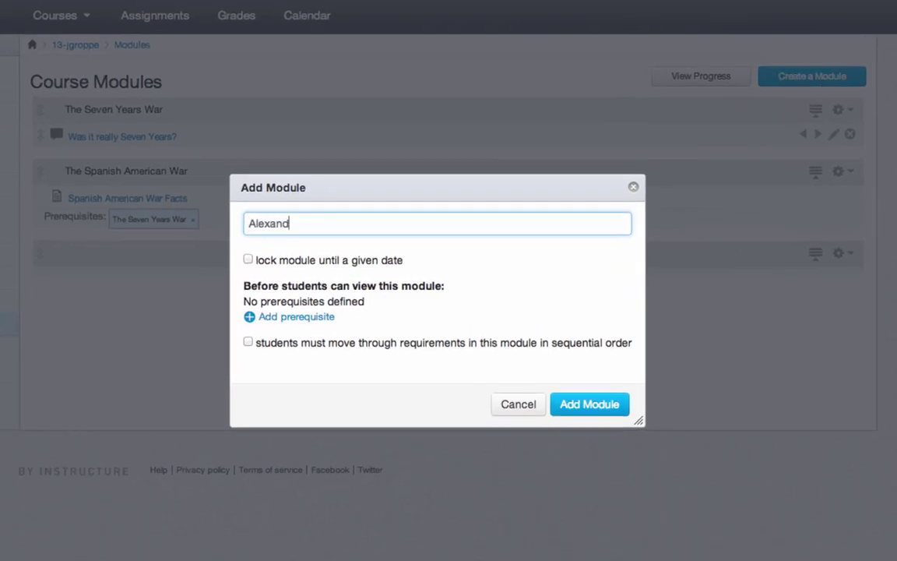
text(er the Great)
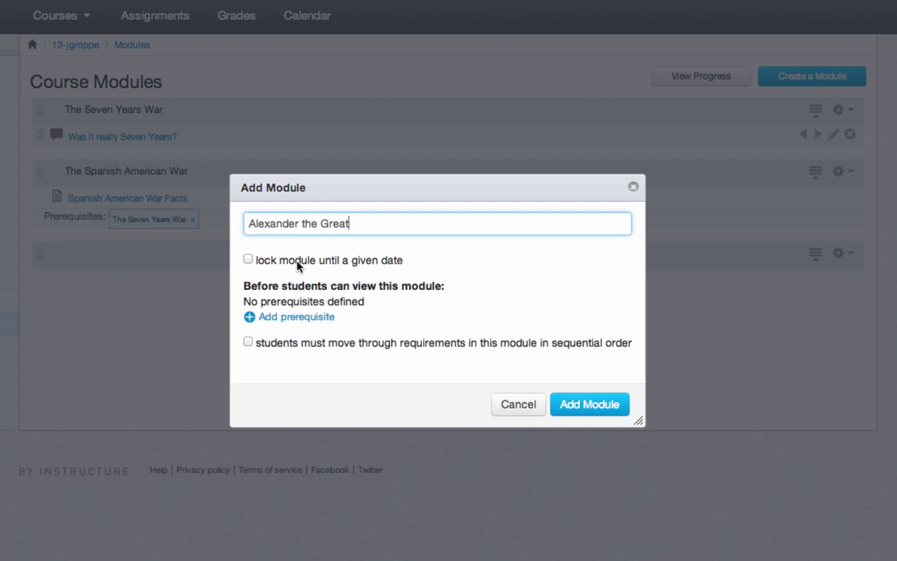
click(266, 286)
drag(266, 286, 425, 287)
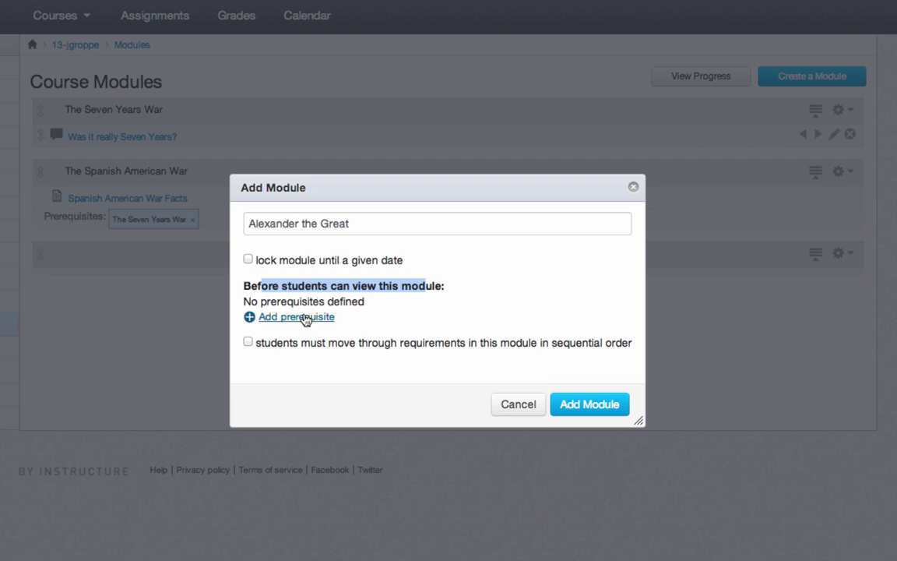
click(249, 344)
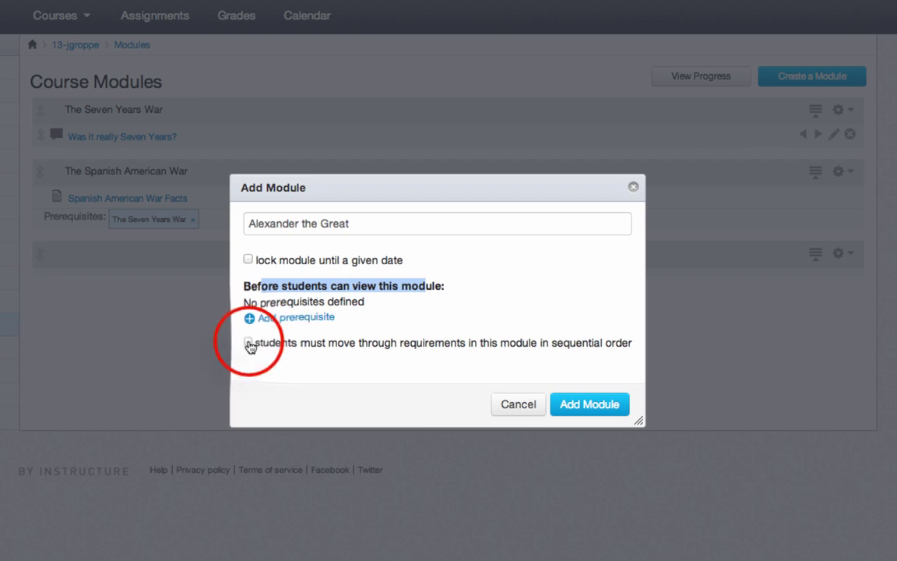
click(248, 343)
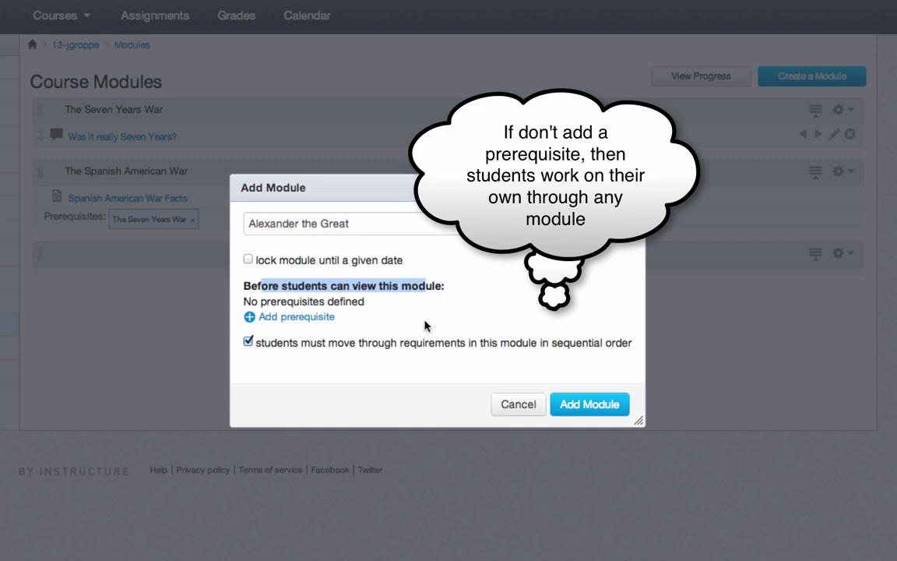
Set The Spanish American War as its prerequisite and create the module.
click(299, 321)
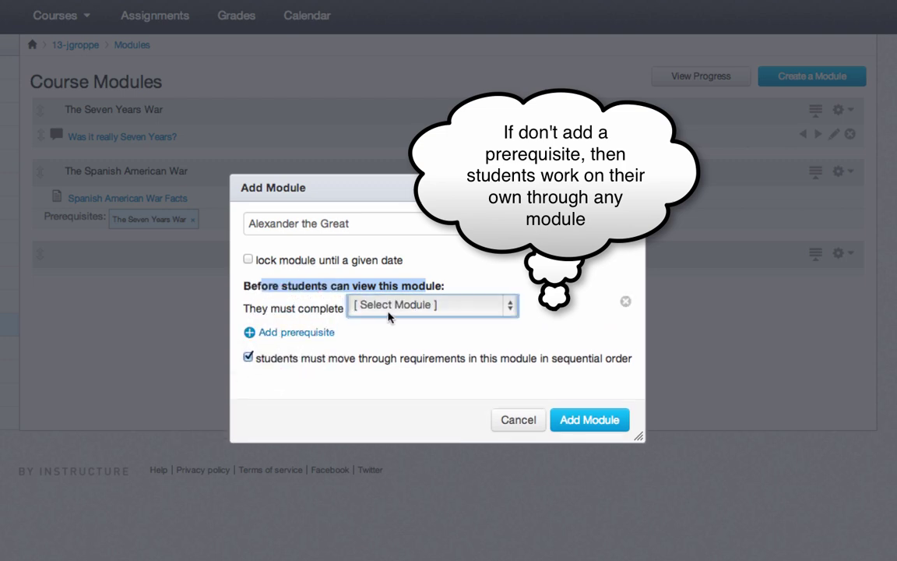
click(479, 306)
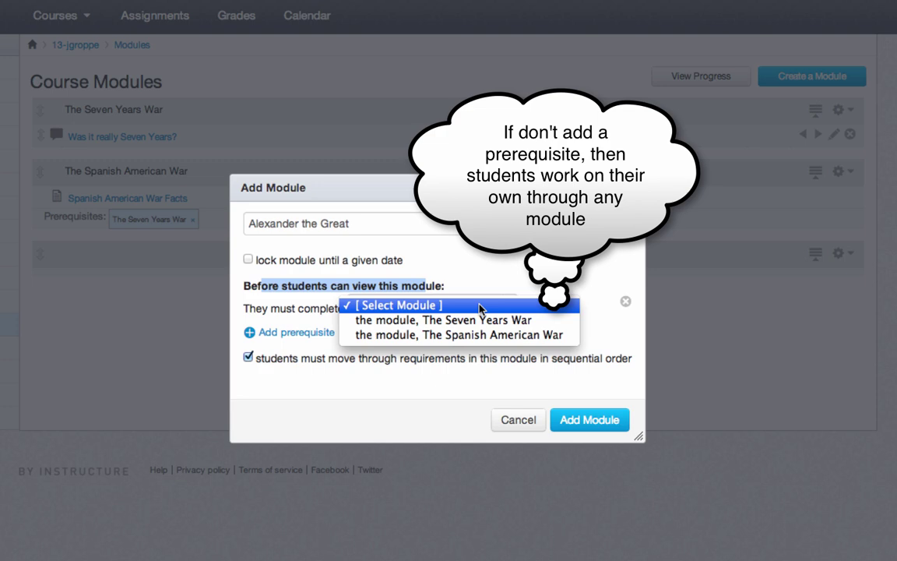
click(480, 333)
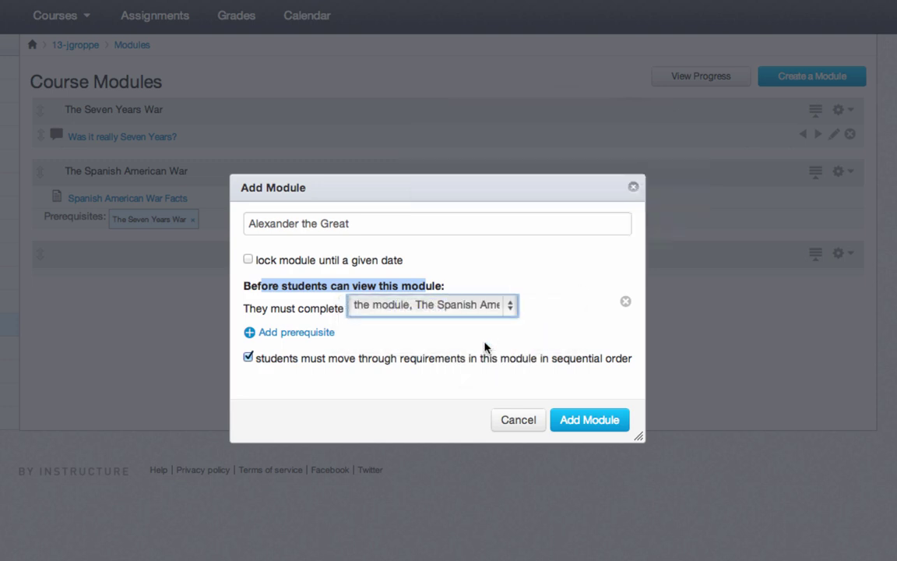
click(583, 419)
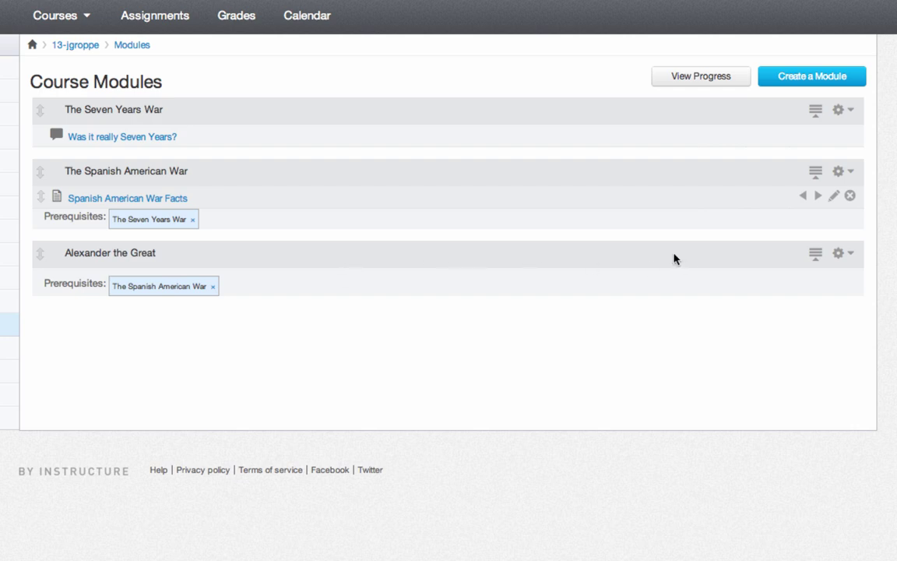
Add a new Content Page titled 'Facts about Alexander' to the Alexander the Great module.
click(847, 256)
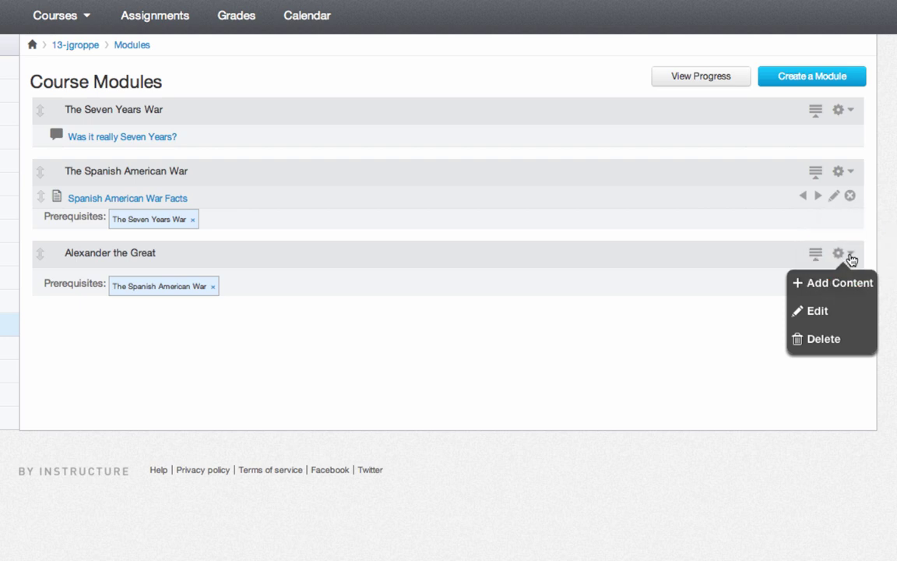
click(852, 279)
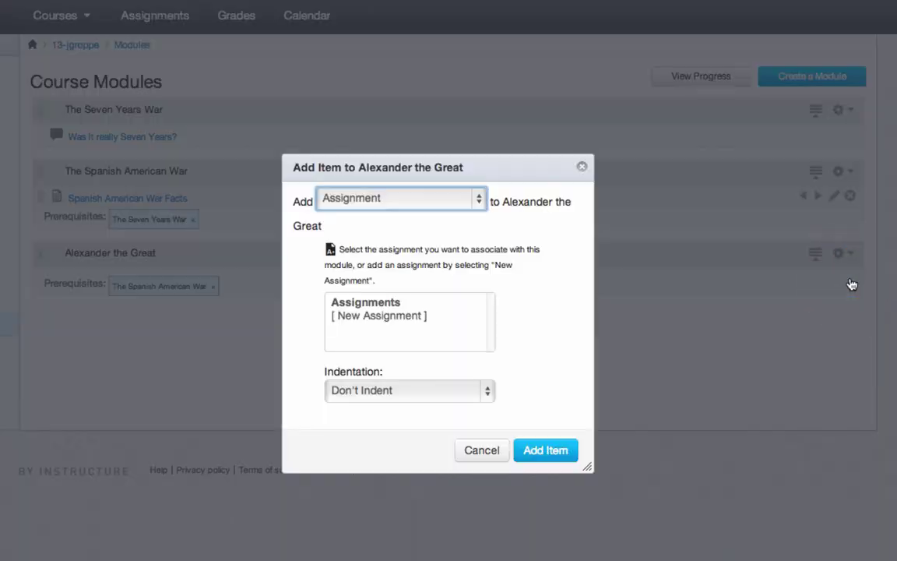
click(477, 200)
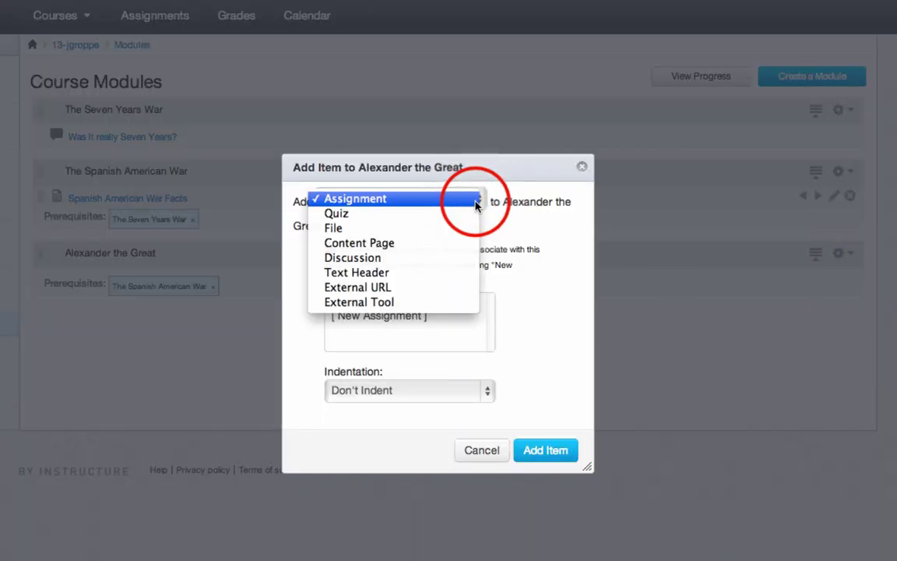
click(450, 247)
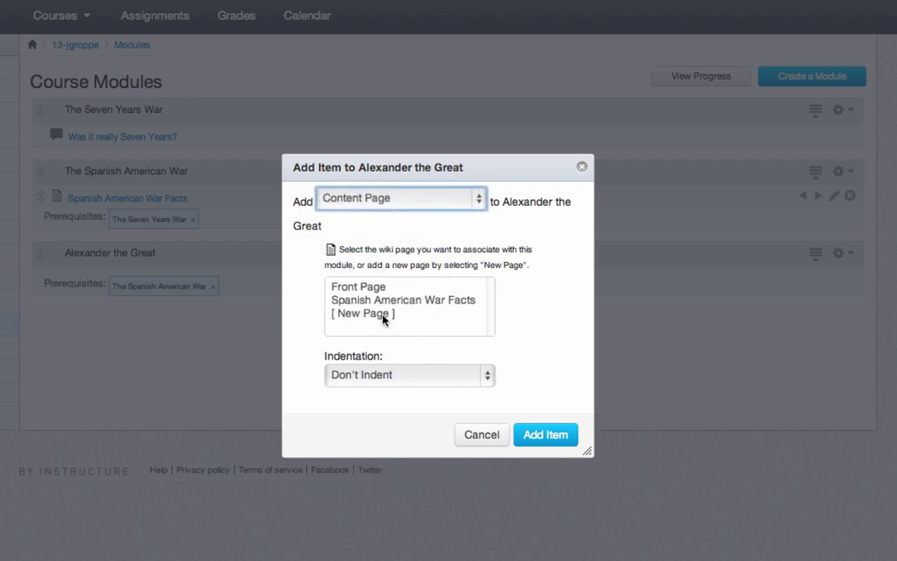
click(383, 315)
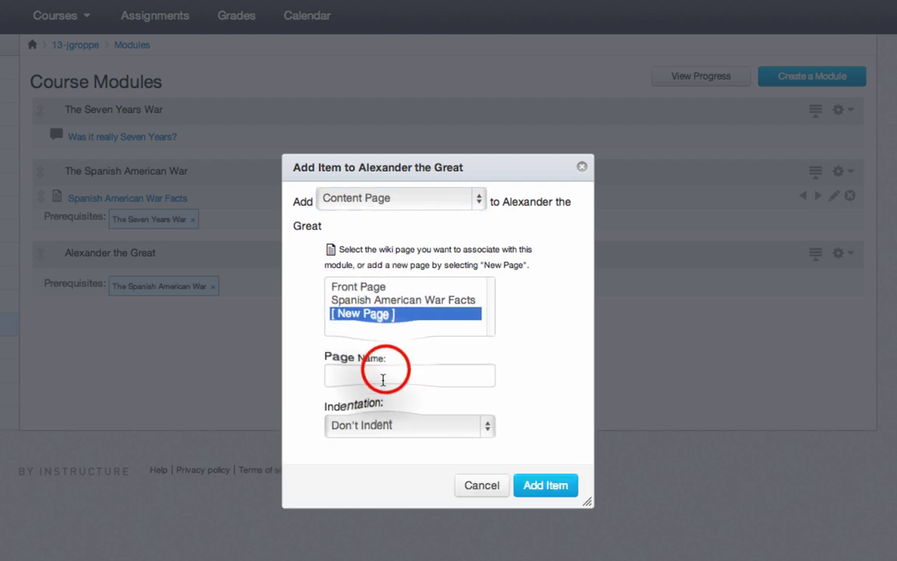
click(385, 370)
text(Facts about Alexander)
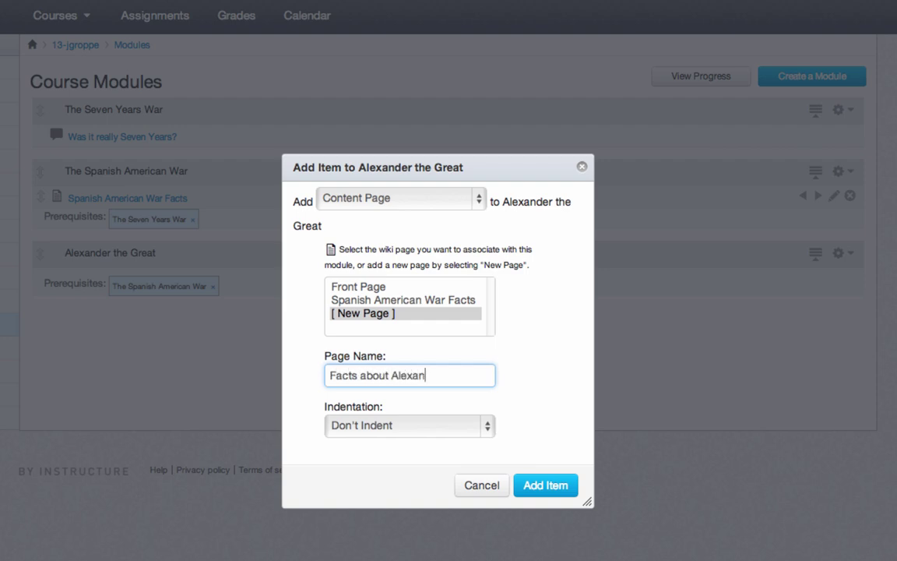
click(545, 485)
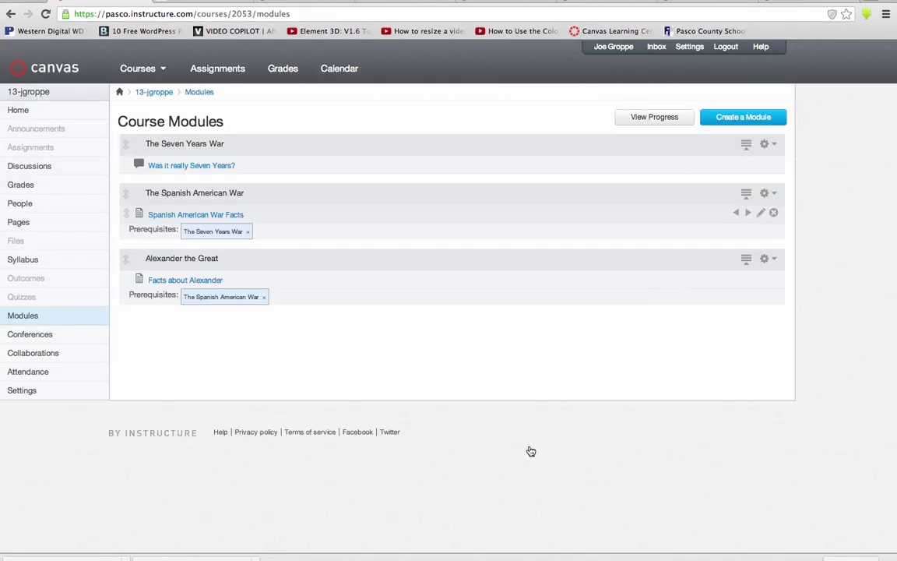
Edit the Facts about Alexander page and type 'Alexander the Great was great.' in the body.
click(200, 279)
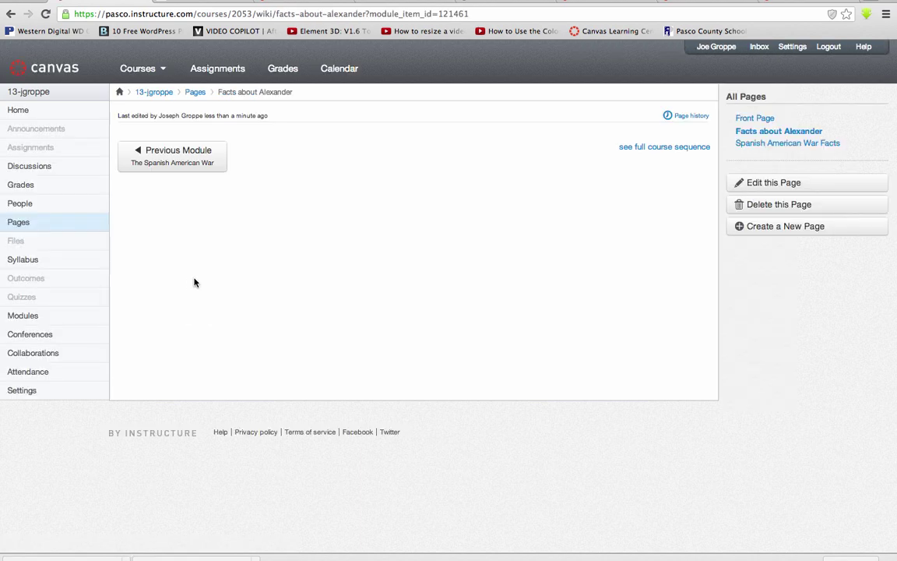
click(787, 185)
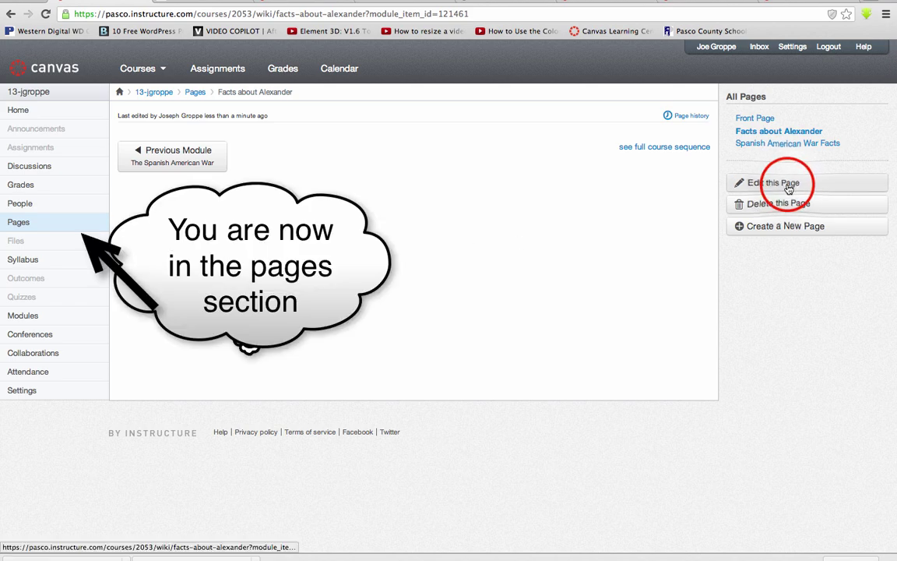
click(462, 266)
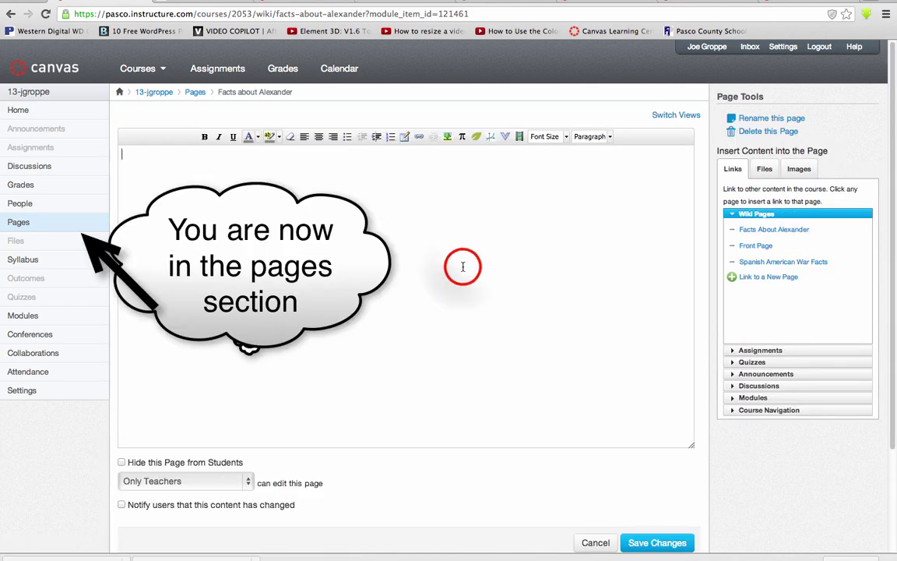
text(Alexa)
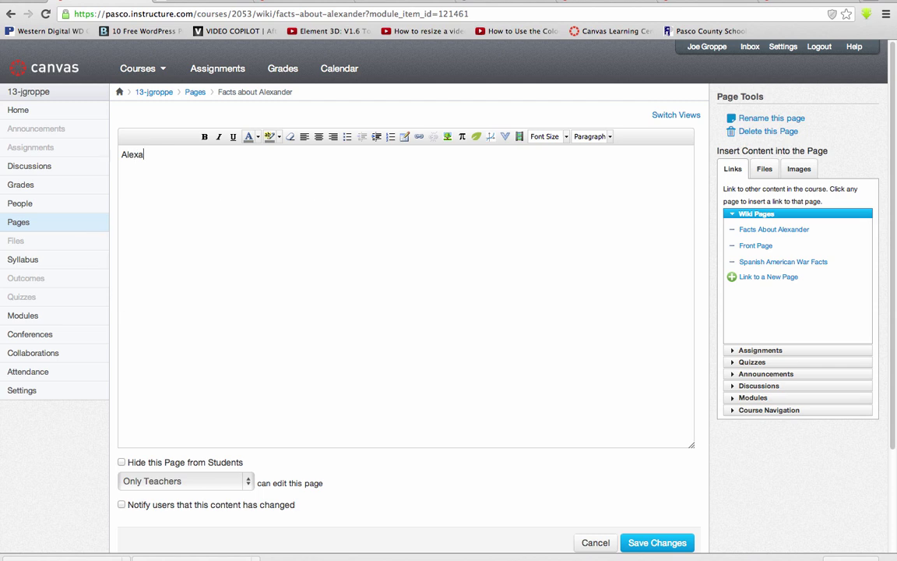
text(nder the the)
key(BackSpace)
key(BackSpace)
key(BackSpace)
text(GGreat was great.)
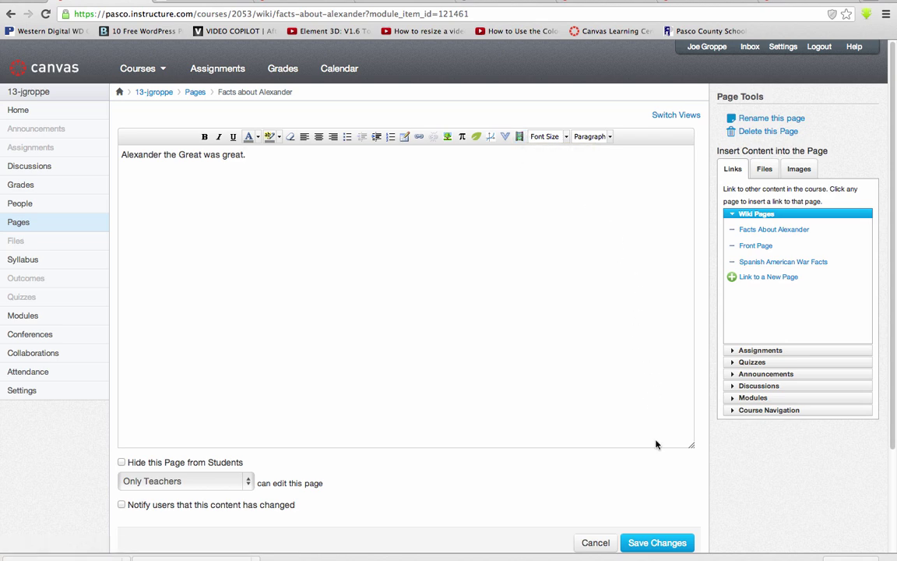
Save the page changes and return to the course Modules list.
click(667, 543)
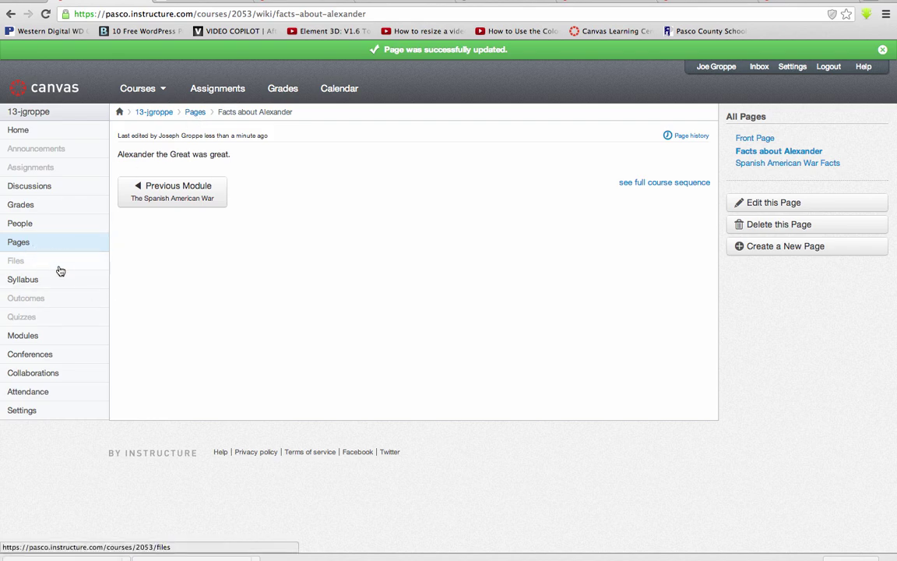
click(75, 347)
click(49, 335)
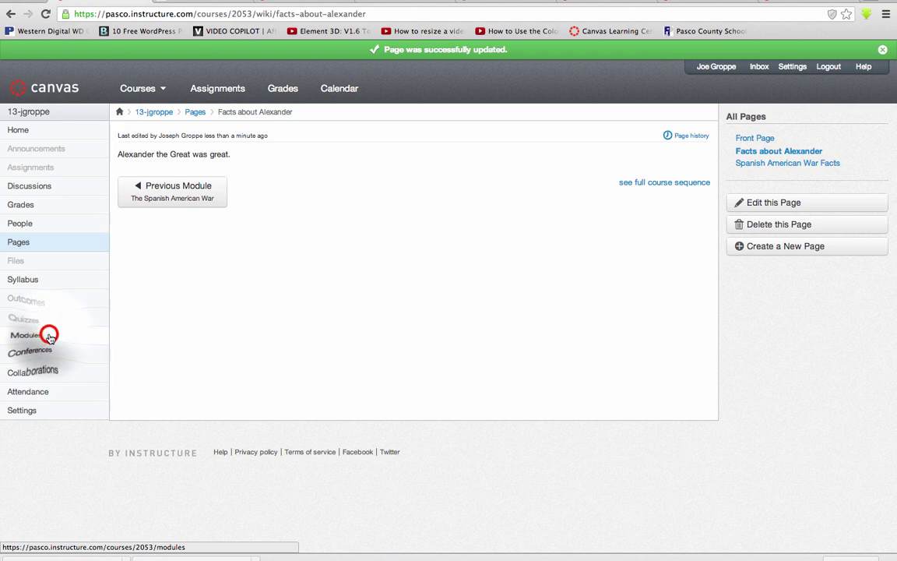